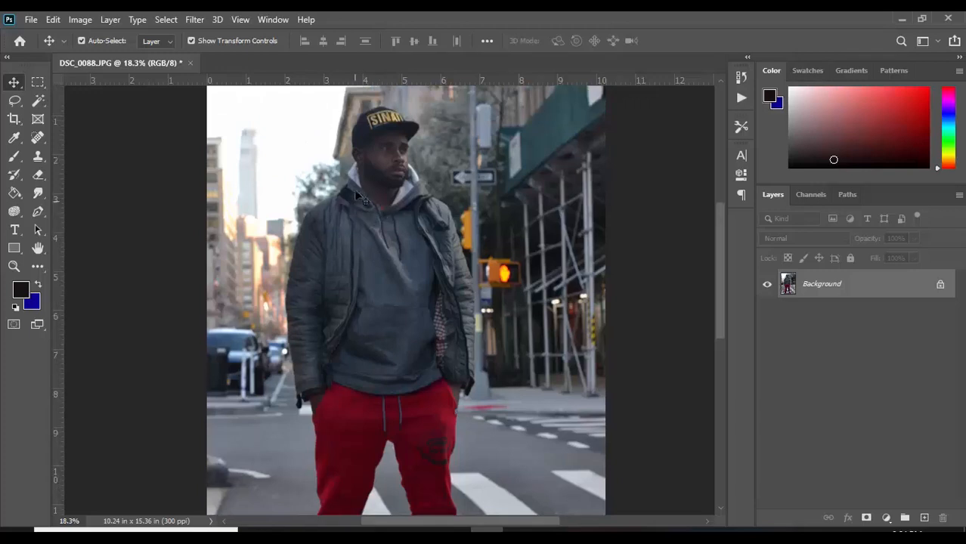
Look over the street portrait of the man from head to shoes at different magnifications.
{"action": "scroll", "coordinate": [356, 192], "scroll_direction": "up", "scroll_amount": 1}
{"action": "scroll", "coordinate": [366, 206], "scroll_direction": "down", "scroll_amount": 2}
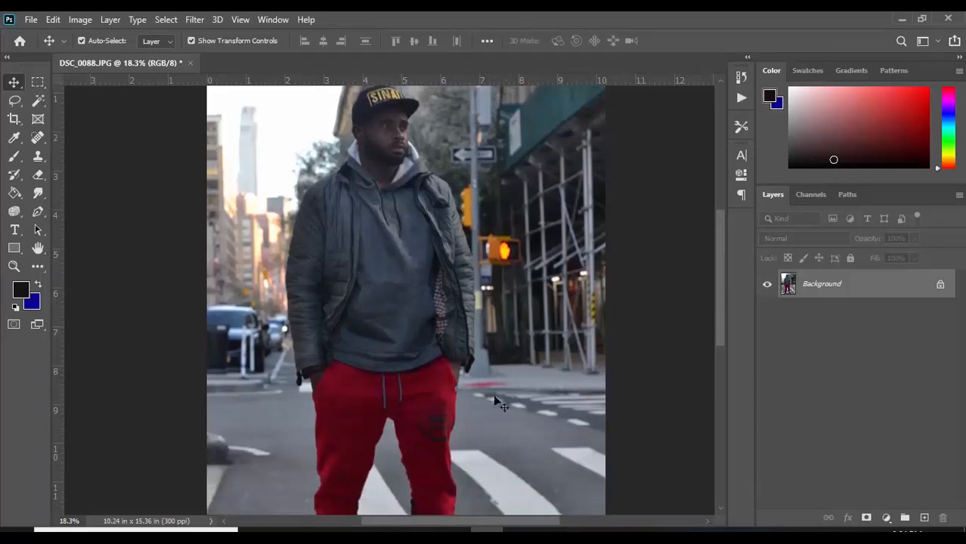
{"action": "scroll", "coordinate": [364, 225], "scroll_direction": "down", "scroll_amount": 2}
{"action": "scroll", "coordinate": [370, 204], "scroll_direction": "up", "scroll_amount": 2}
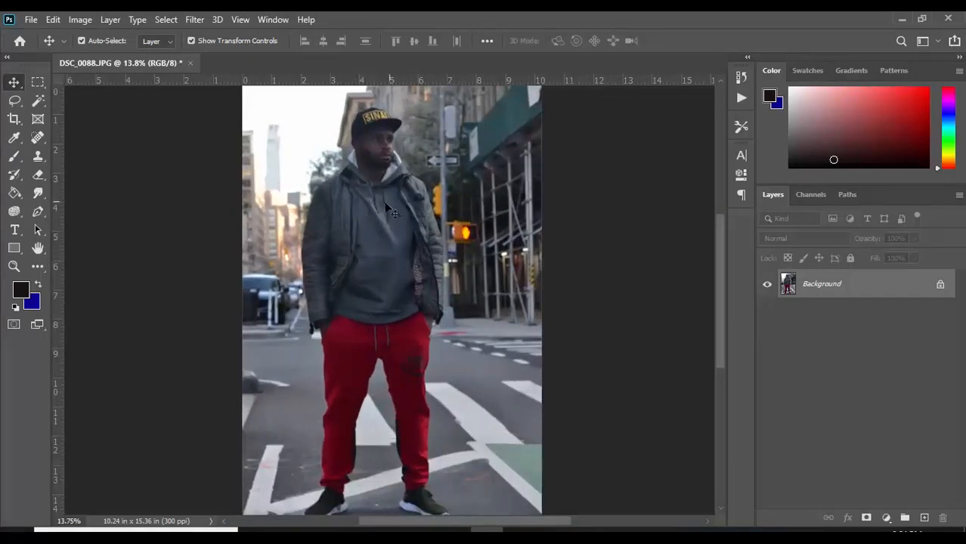
{"action": "scroll", "coordinate": [386, 205], "scroll_direction": "up", "scroll_amount": 4}
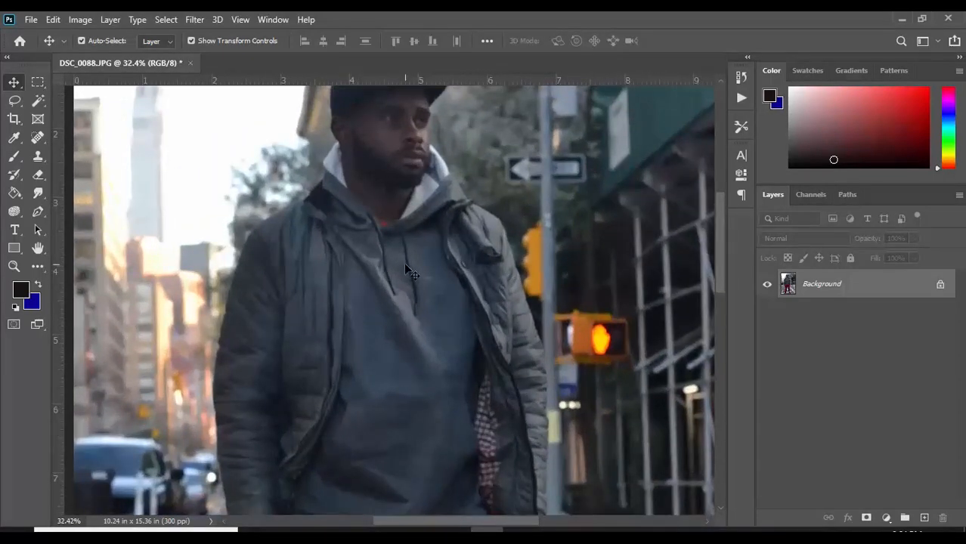
{"action": "scroll", "coordinate": [404, 262], "scroll_direction": "down", "scroll_amount": 3}
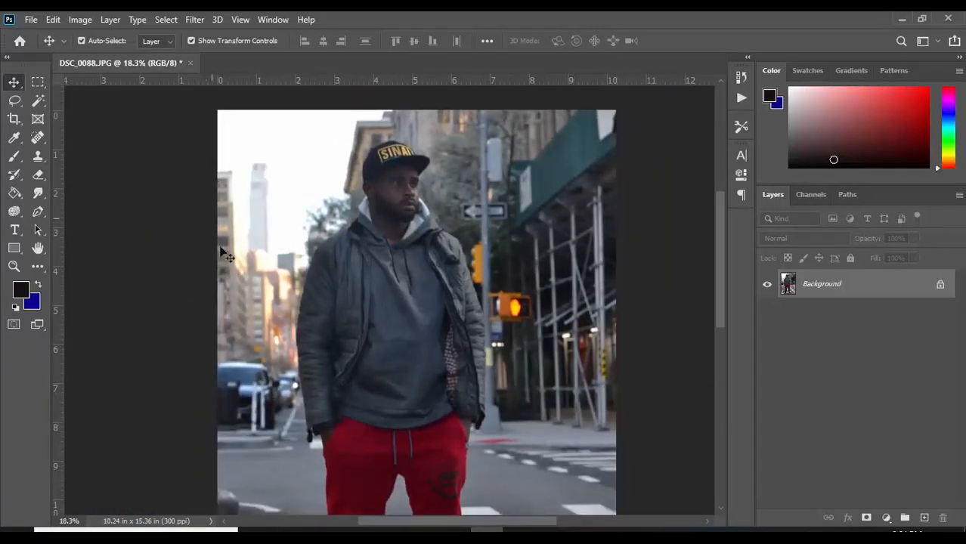
{"action": "scroll", "coordinate": [385, 332], "scroll_direction": "down", "scroll_amount": 3}
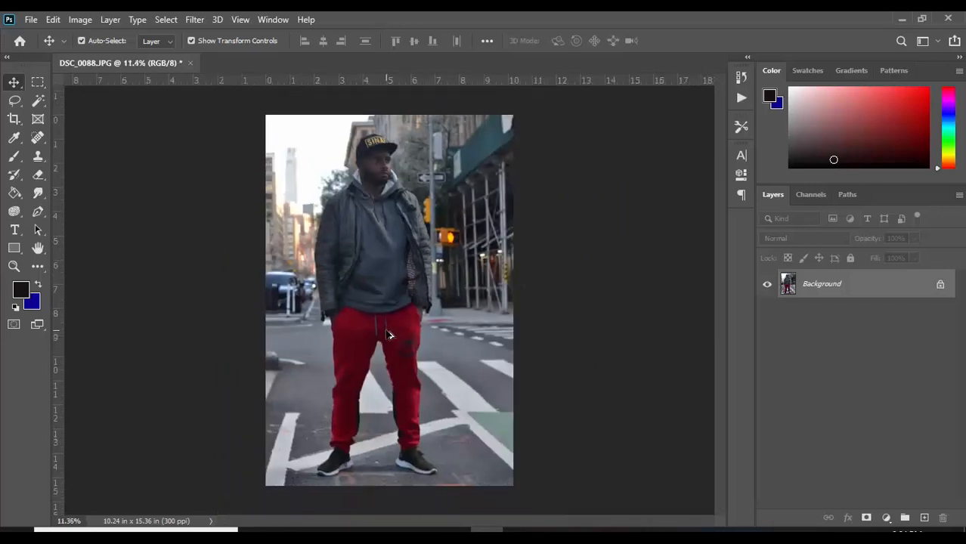
{"action": "scroll", "coordinate": [370, 232], "scroll_direction": "up", "scroll_amount": 1}
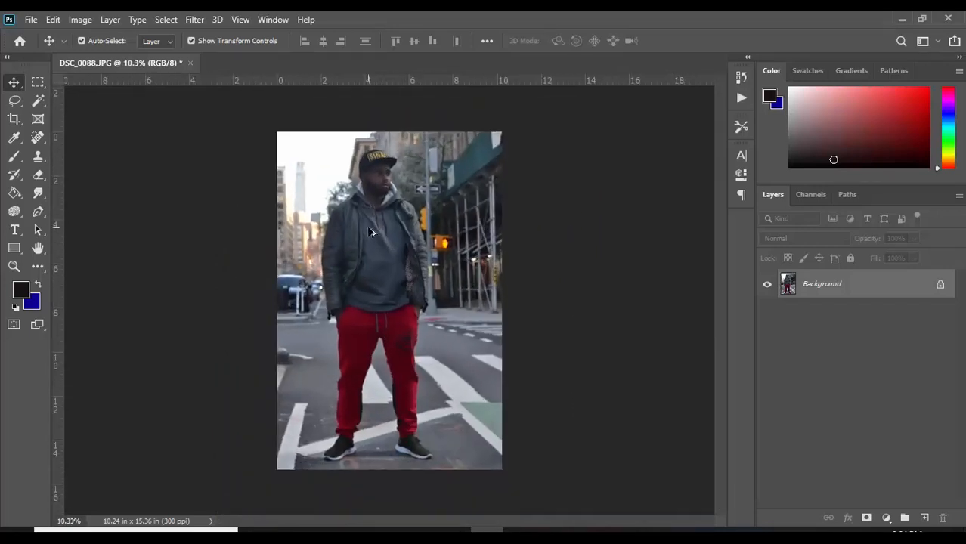
Duplicate the Background layer as "Background copy" in the same document.
{"action": "right_click", "coordinate": [868, 293]}
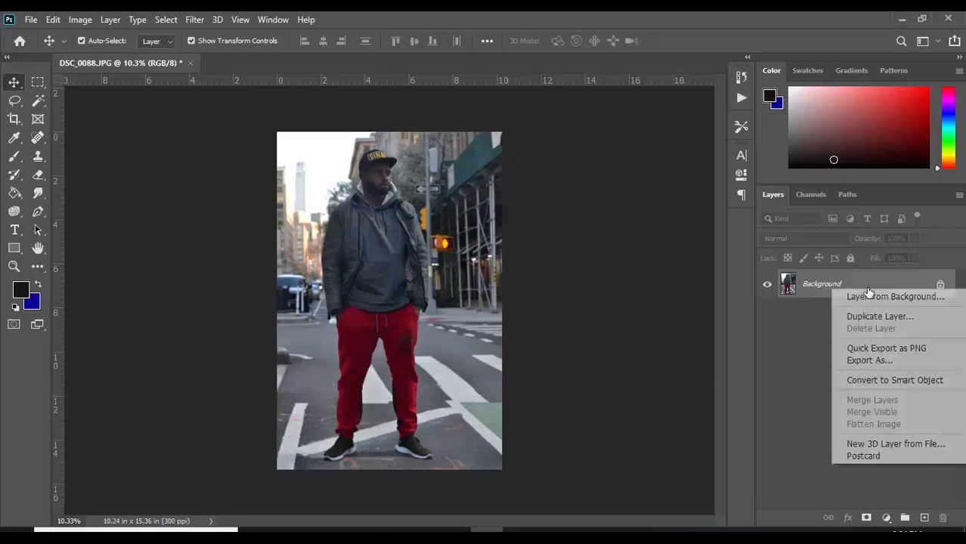
{"action": "left_click", "coordinate": [895, 324]}
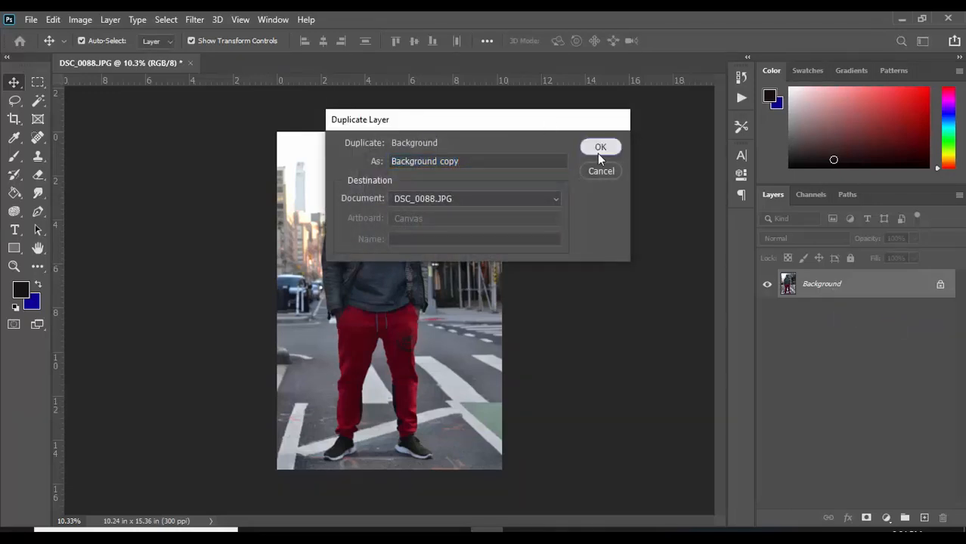
{"action": "left_click", "coordinate": [598, 149]}
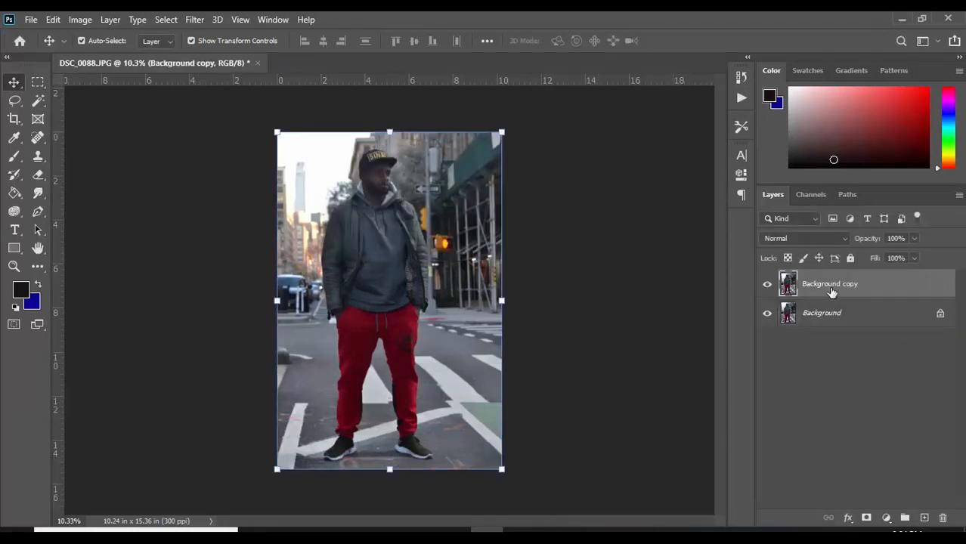
Add a Curves adjustment layer clipped to Background copy and raise the RGB curve's midtones to brighten the photo.
{"action": "left_click", "coordinate": [886, 520]}
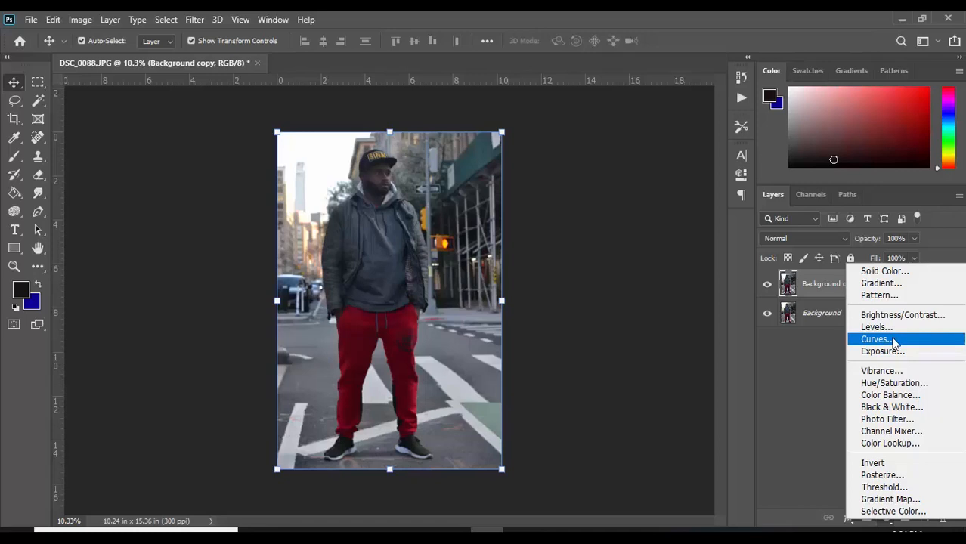
{"action": "left_click", "coordinate": [894, 340]}
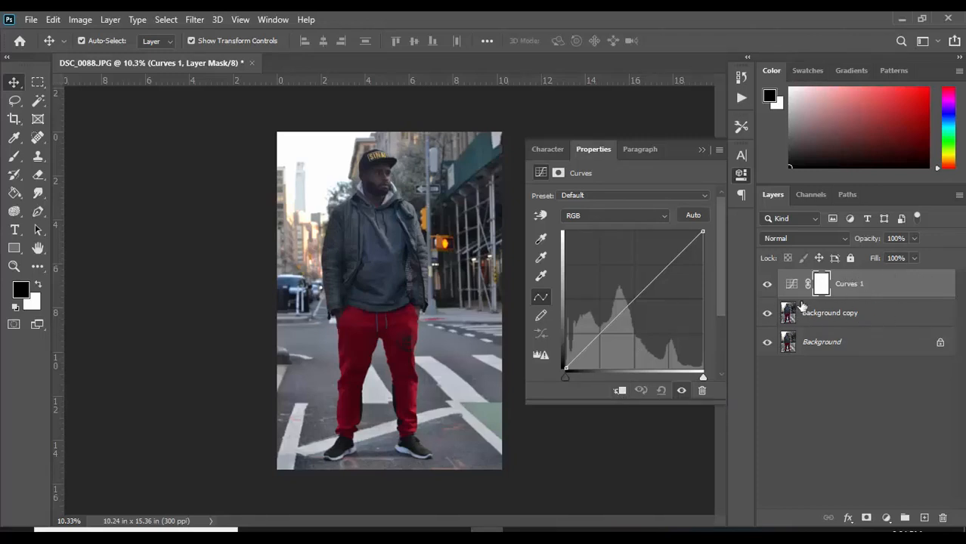
{"action": "left_click", "coordinate": [620, 391]}
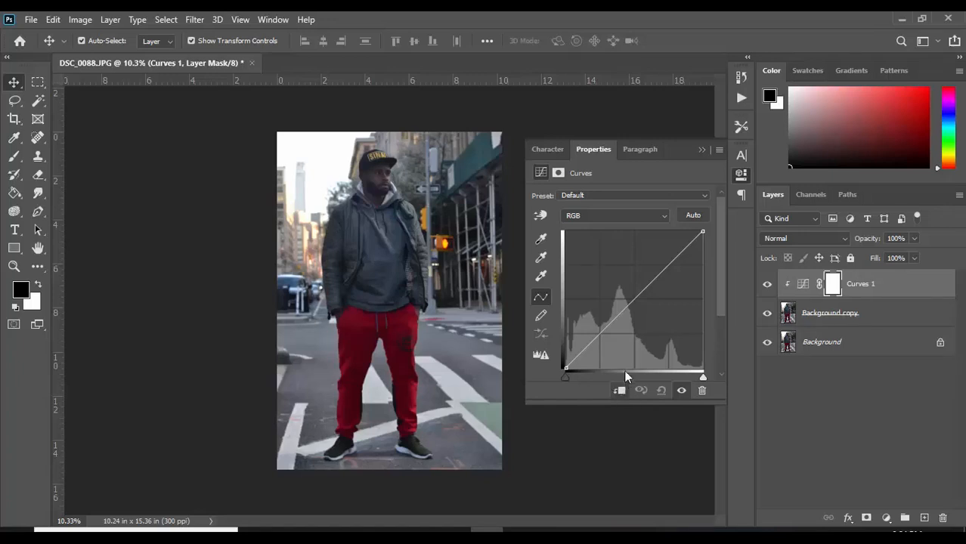
{"action": "left_click", "coordinate": [625, 309]}
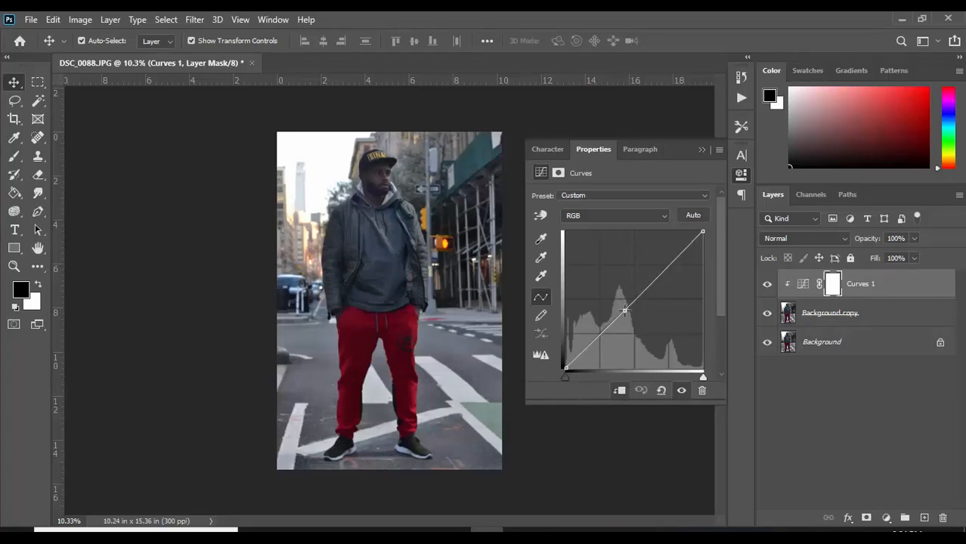
{"action": "left_click_drag", "start_coordinate": [625, 310], "coordinate": [620, 284]}
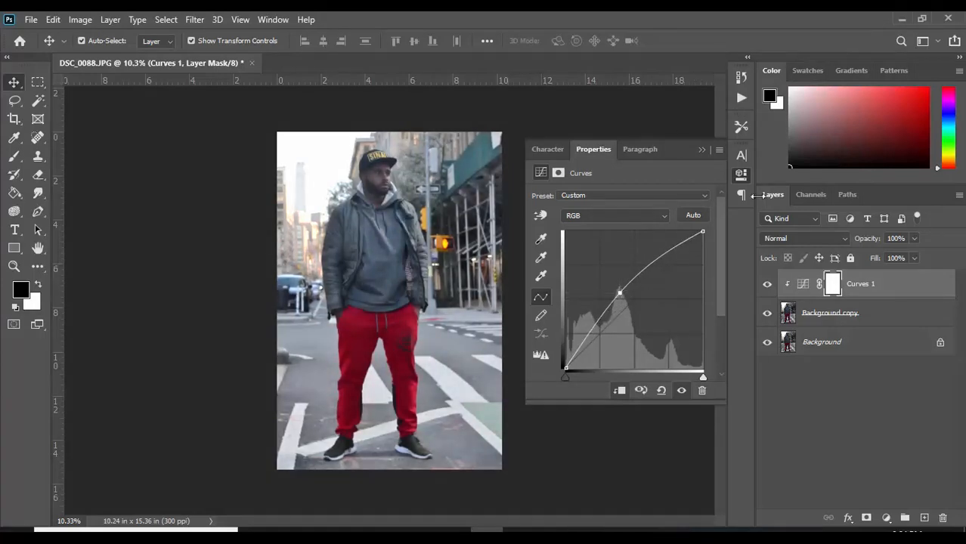
{"action": "left_click", "coordinate": [700, 152]}
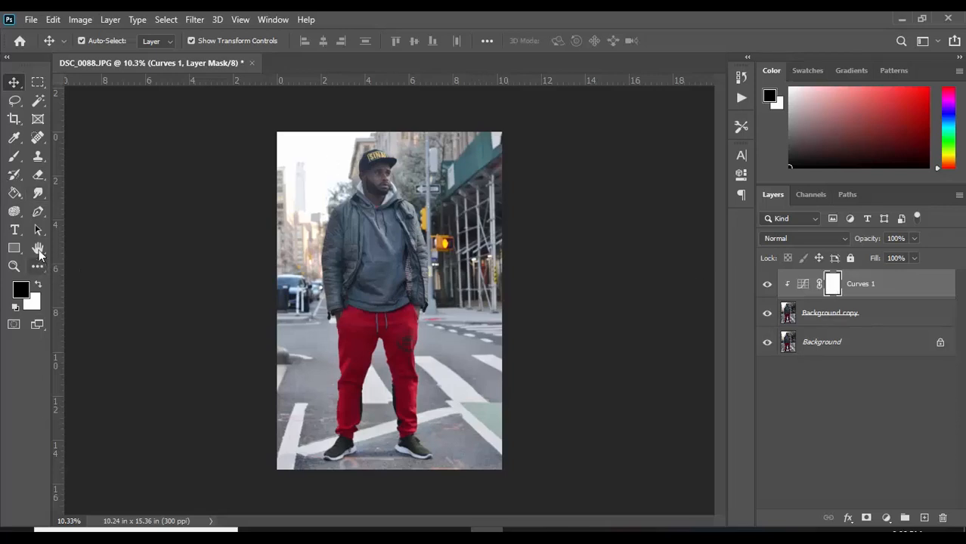
Fill the Curves 1 layer mask with black using the Paint Bucket tool.
{"action": "left_click", "coordinate": [14, 193]}
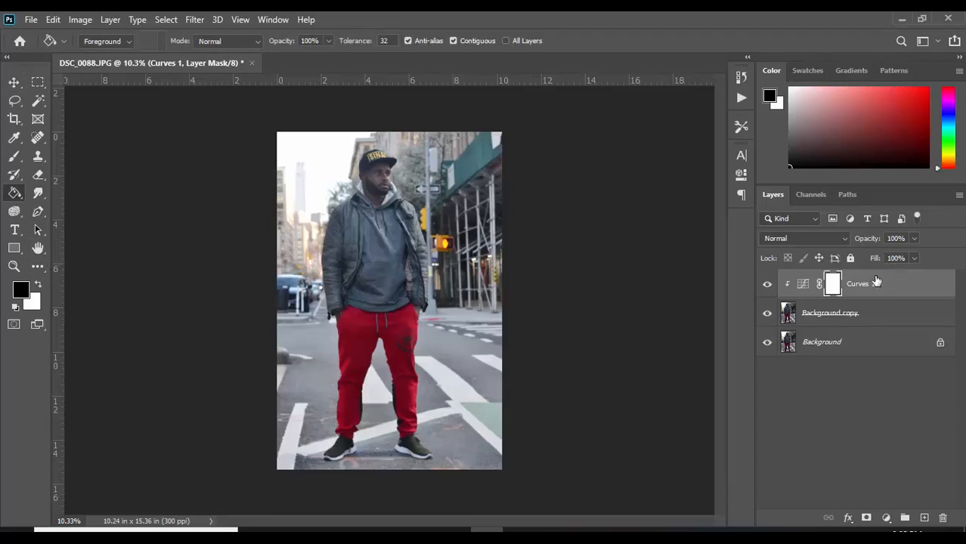
{"action": "right_click", "coordinate": [17, 195]}
{"action": "left_click", "coordinate": [79, 208]}
{"action": "left_click", "coordinate": [401, 246]}
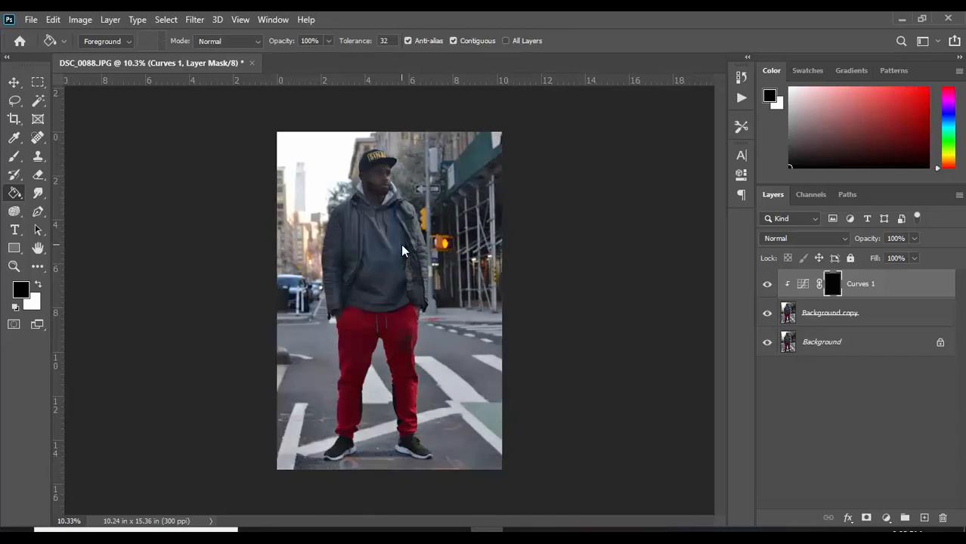
Choose the Brush tool with a soft round tip at 0% hardness.
{"action": "scroll", "coordinate": [368, 208], "scroll_direction": "up", "scroll_amount": 2}
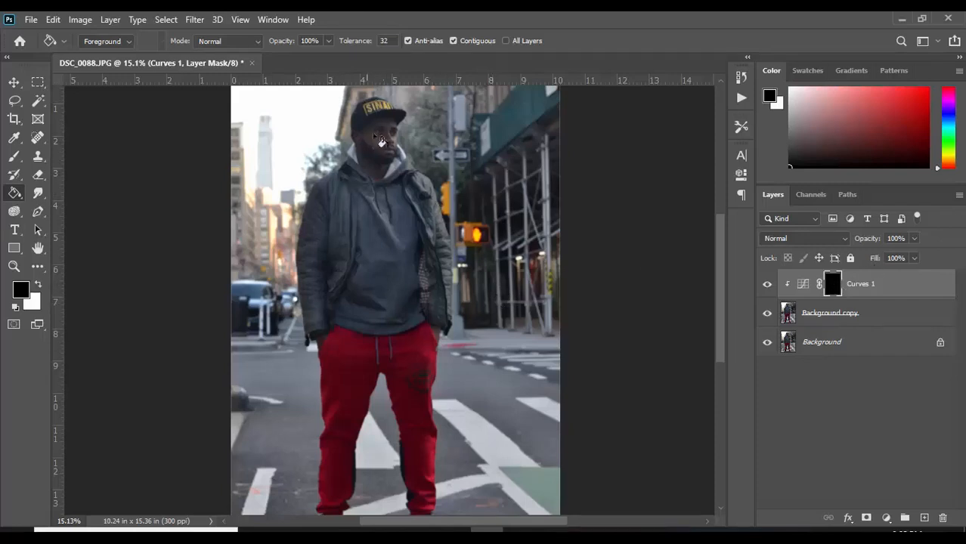
{"action": "scroll", "coordinate": [377, 360], "scroll_direction": "down", "scroll_amount": 3}
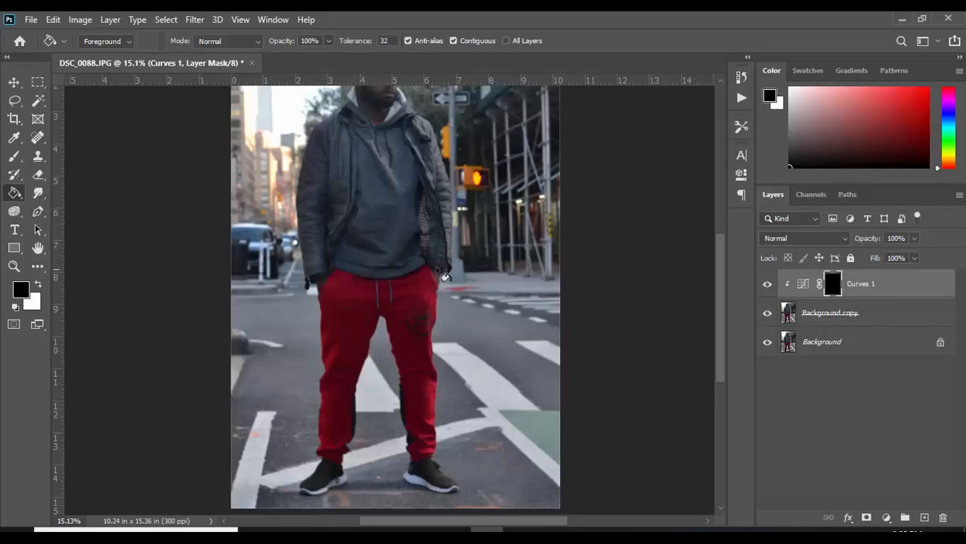
{"action": "scroll", "coordinate": [445, 277], "scroll_direction": "up", "scroll_amount": 3}
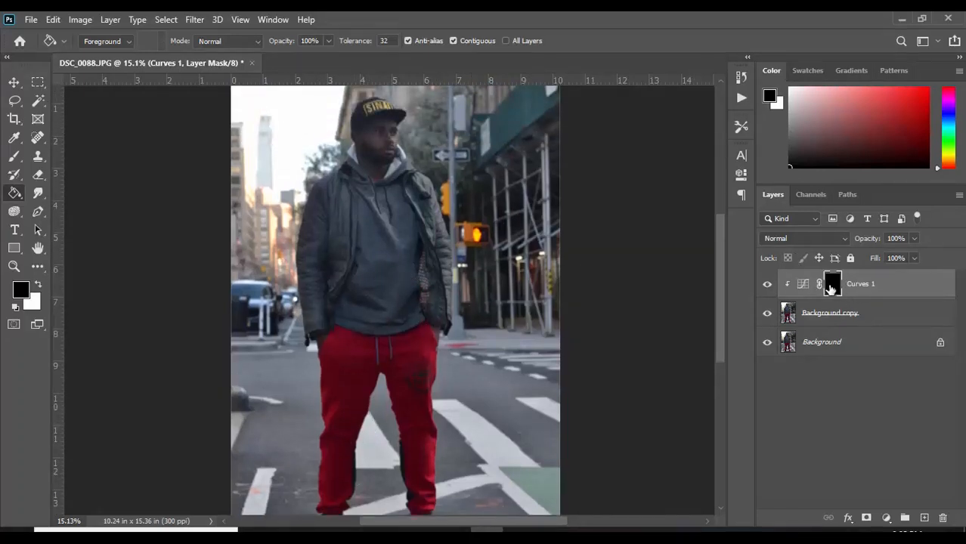
{"action": "left_click", "coordinate": [13, 159]}
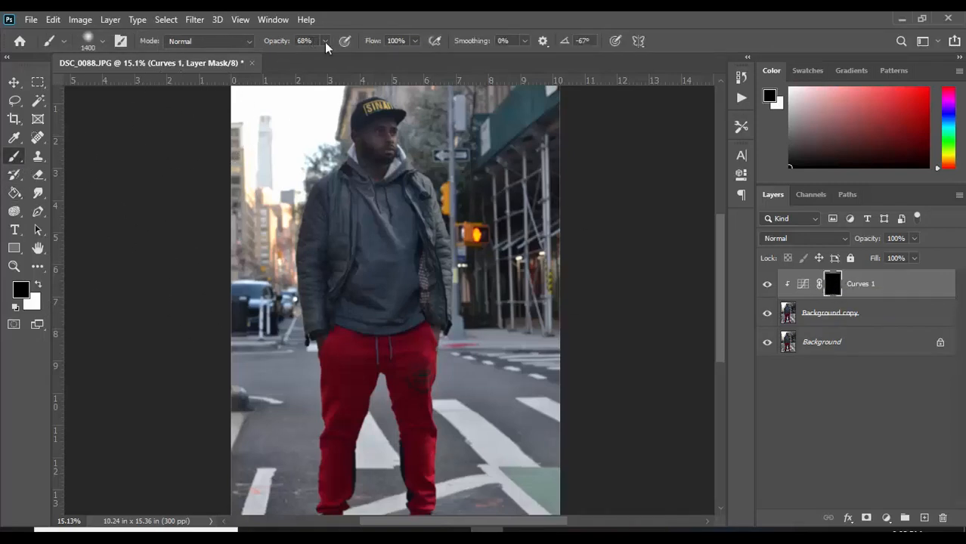
{"action": "left_click", "coordinate": [63, 42]}
{"action": "left_click", "coordinate": [66, 40]}
{"action": "left_click", "coordinate": [104, 42]}
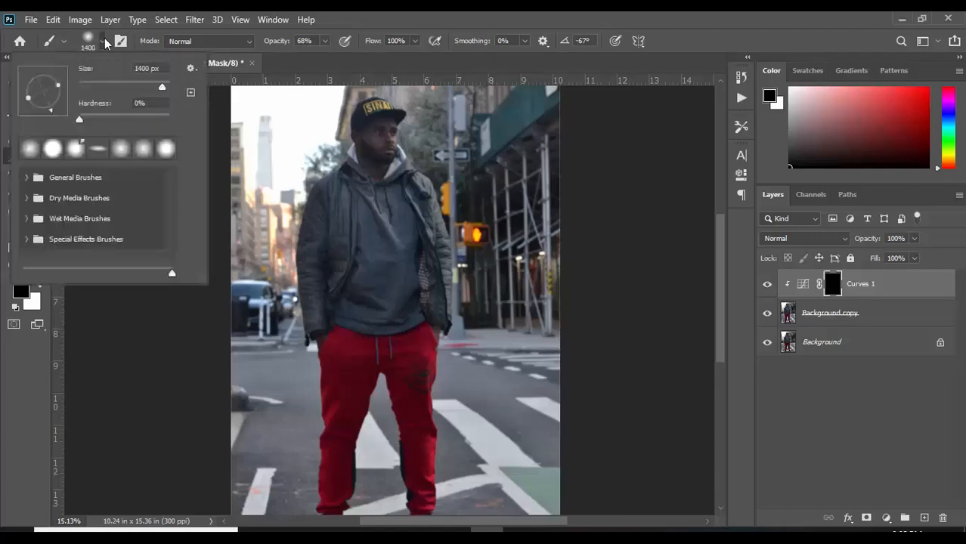
{"action": "mouse_move", "coordinate": [80, 120]}
{"action": "left_mouse_down"}
{"action": "mouse_move", "coordinate": [118, 119]}
{"action": "mouse_move", "coordinate": [96, 120]}
{"action": "left_mouse_up"}
{"action": "left_click", "coordinate": [377, 57]}
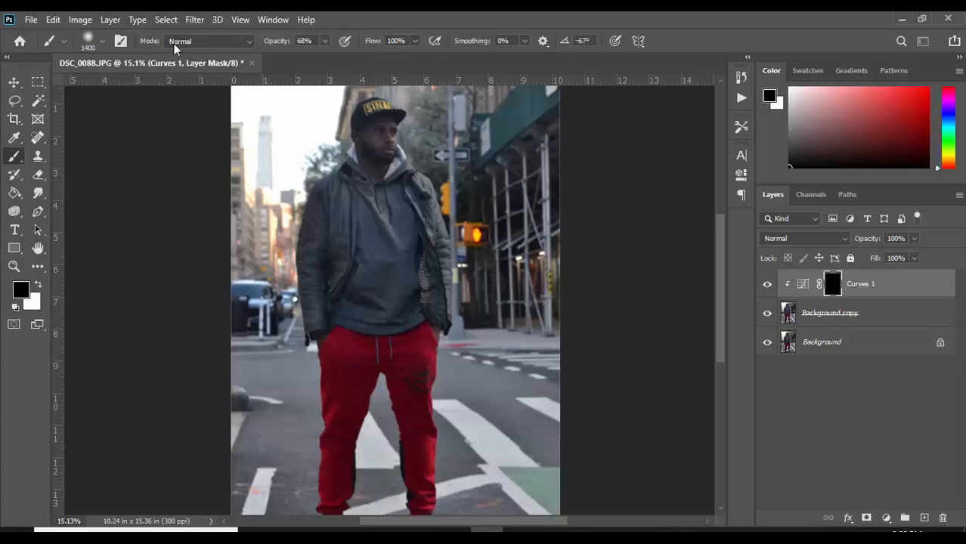
Set the brush size to 500 px and its opacity to 56%, and target the Curves 1 layer mask.
{"action": "left_click", "coordinate": [102, 46]}
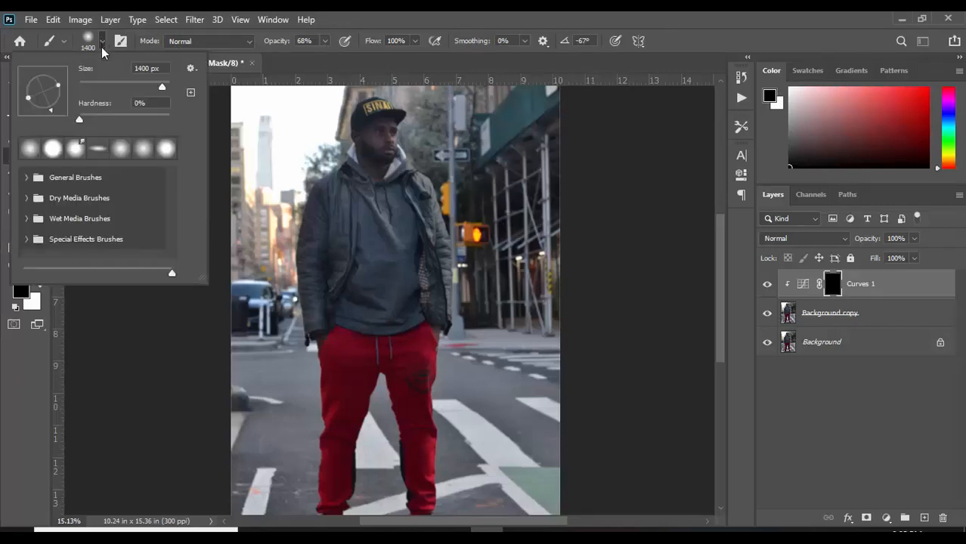
{"action": "left_click_drag", "start_coordinate": [158, 84], "coordinate": [121, 89]}
{"action": "left_click", "coordinate": [305, 69]}
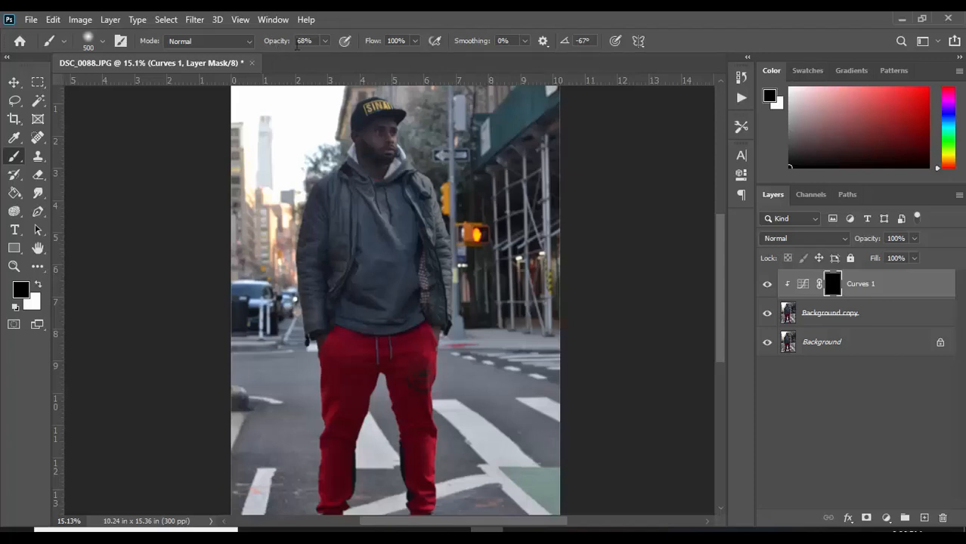
{"action": "left_click", "coordinate": [325, 42]}
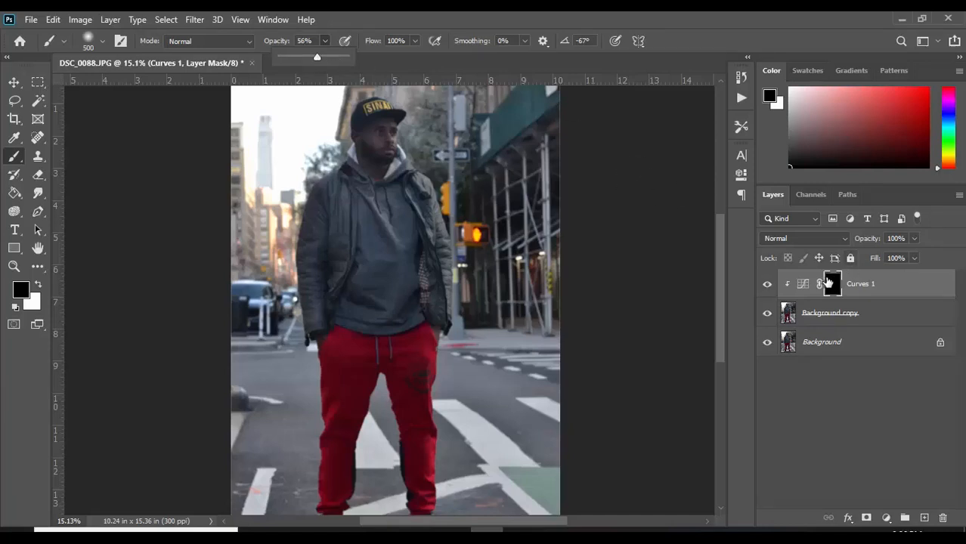
{"action": "left_click", "coordinate": [834, 290]}
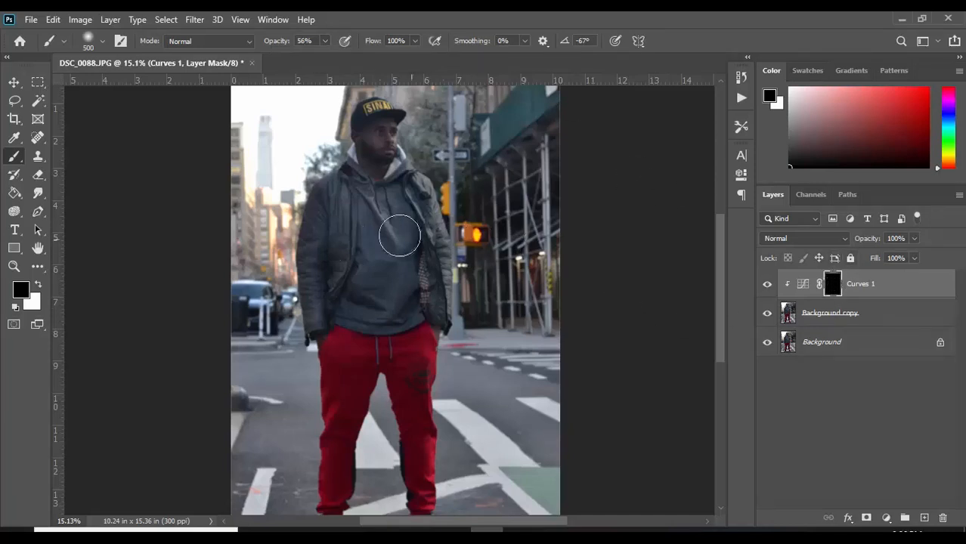
Set the foreground color to white (ffffff).
{"action": "left_click", "coordinate": [21, 290]}
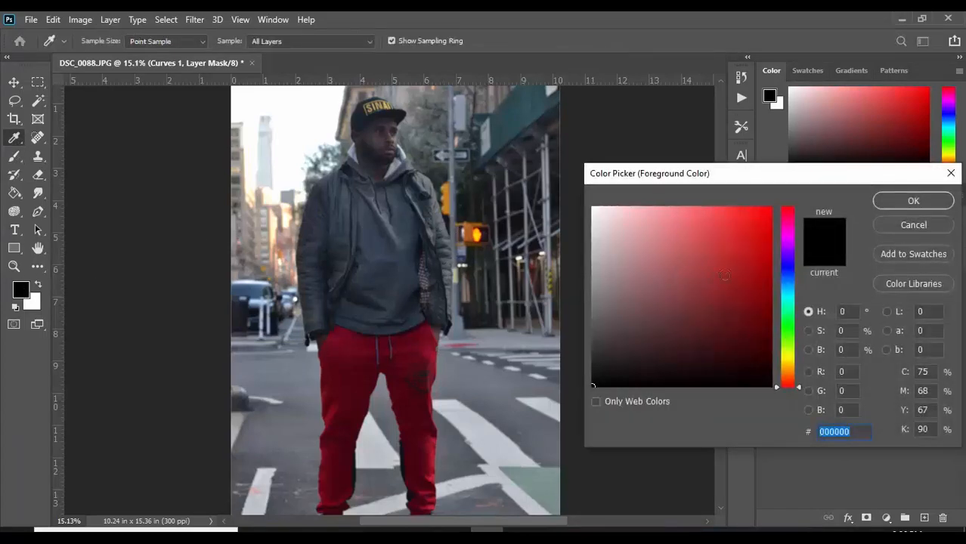
{"action": "type", "text": "ffffff"}
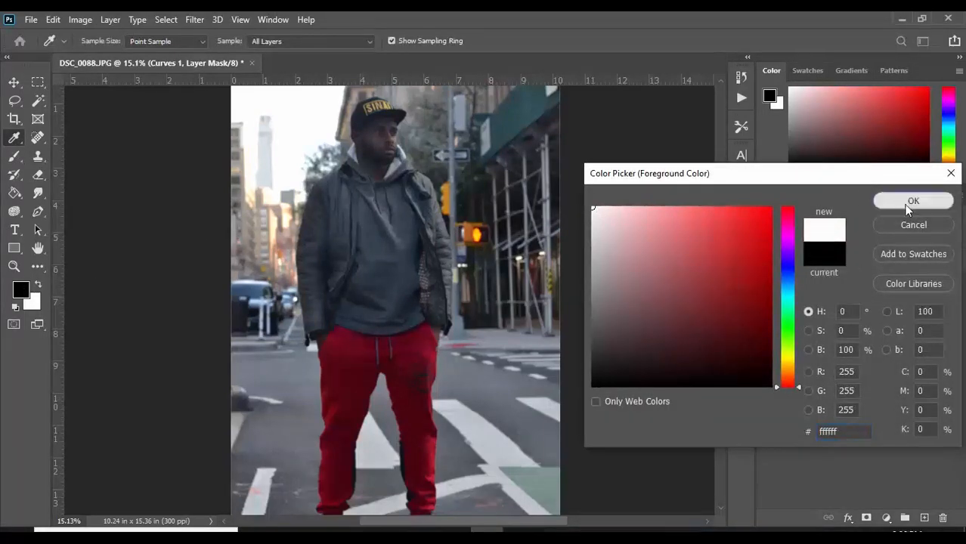
{"action": "left_click", "coordinate": [914, 200]}
Paint white on the Curves 1 mask over the man's hoodie, face and jacket to brighten them.
{"action": "scroll", "coordinate": [404, 195], "scroll_direction": "up", "scroll_amount": 5}
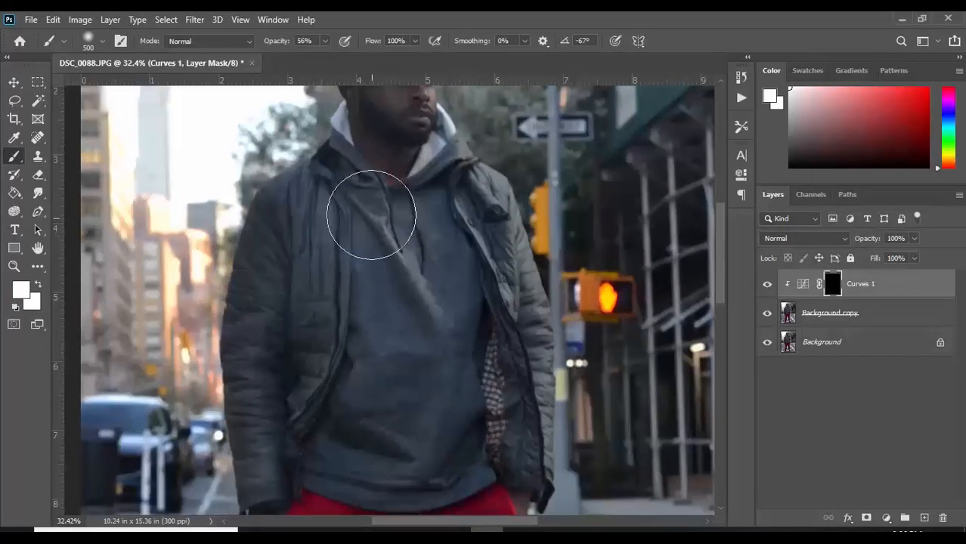
{"action": "mouse_move", "coordinate": [347, 210]}
{"action": "left_mouse_down"}
{"action": "mouse_move", "coordinate": [339, 291]}
{"action": "mouse_move", "coordinate": [330, 255]}
{"action": "mouse_move", "coordinate": [312, 380]}
{"action": "mouse_move", "coordinate": [394, 203]}
{"action": "mouse_move", "coordinate": [407, 261]}
{"action": "left_mouse_up"}
{"action": "scroll", "coordinate": [406, 261], "scroll_direction": "up", "scroll_amount": 5}
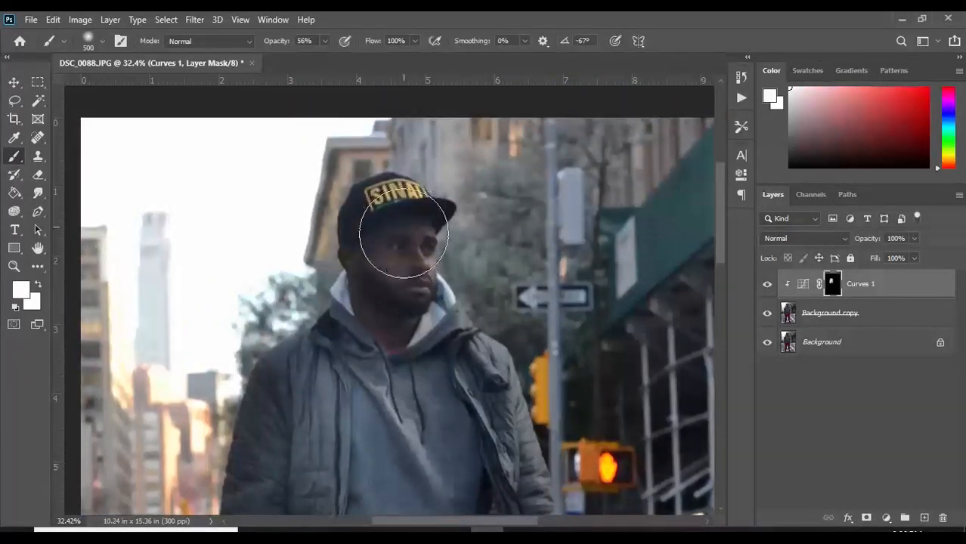
{"action": "mouse_move", "coordinate": [401, 309]}
{"action": "left_mouse_down"}
{"action": "mouse_move", "coordinate": [402, 222]}
{"action": "mouse_move", "coordinate": [381, 258]}
{"action": "mouse_move", "coordinate": [384, 328]}
{"action": "mouse_move", "coordinate": [372, 310]}
{"action": "mouse_move", "coordinate": [383, 206]}
{"action": "mouse_move", "coordinate": [397, 212]}
{"action": "mouse_move", "coordinate": [402, 334]}
{"action": "left_mouse_up"}
{"action": "scroll", "coordinate": [423, 340], "scroll_direction": "down", "scroll_amount": 2}
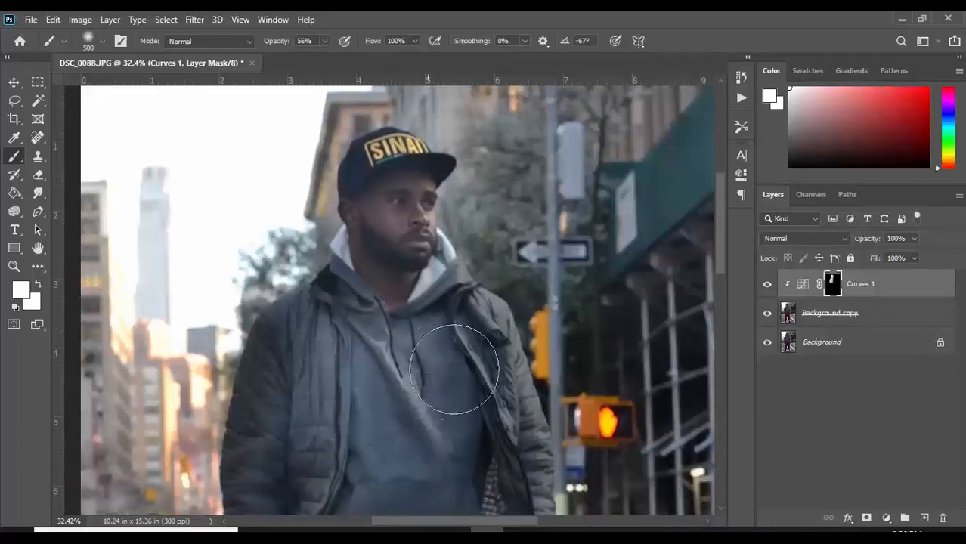
{"action": "scroll", "coordinate": [465, 352], "scroll_direction": "down", "scroll_amount": 2}
{"action": "scroll", "coordinate": [472, 338], "scroll_direction": "down", "scroll_amount": 3}
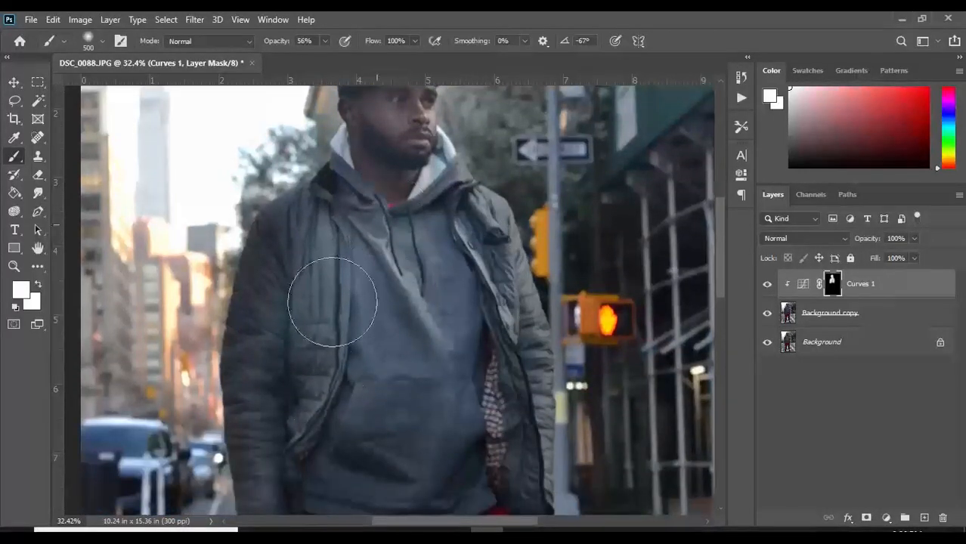
{"action": "mouse_move", "coordinate": [263, 399]}
{"action": "left_mouse_down"}
{"action": "mouse_move", "coordinate": [301, 250]}
{"action": "mouse_move", "coordinate": [323, 224]}
{"action": "mouse_move", "coordinate": [308, 388]}
{"action": "left_mouse_up"}
Reduce the brush size to 250 px and paint the Curves 1 mask white over the trousers and shoes.
{"action": "scroll", "coordinate": [307, 388], "scroll_direction": "down", "scroll_amount": 5}
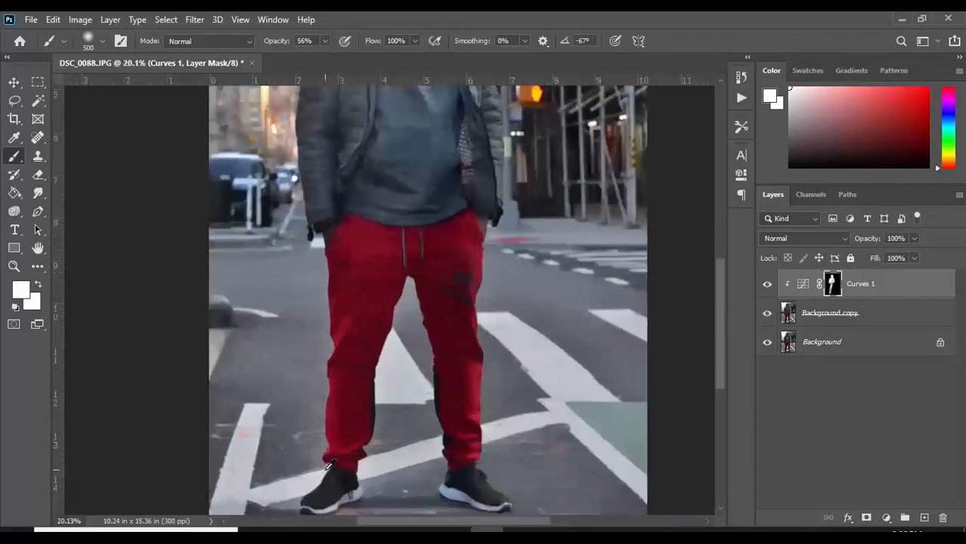
{"action": "scroll", "coordinate": [335, 450], "scroll_direction": "up", "scroll_amount": 2}
{"action": "key", "text": "bracketleft"}
{"action": "key", "text": "bracketleft"}
{"action": "key", "text": "bracketleft"}
{"action": "key", "text": "bracketleft"}
{"action": "key", "text": "bracketleft"}
{"action": "key", "text": "bracketleft"}
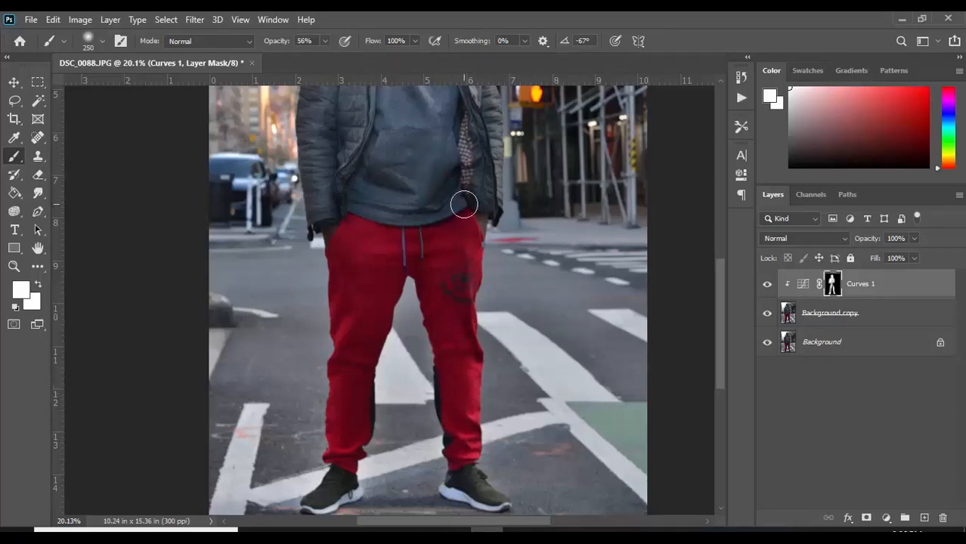
Set the brush size to 300 px for working on the Curves 1 mask around the man's head.
{"action": "scroll", "coordinate": [475, 177], "scroll_direction": "up", "scroll_amount": 3}
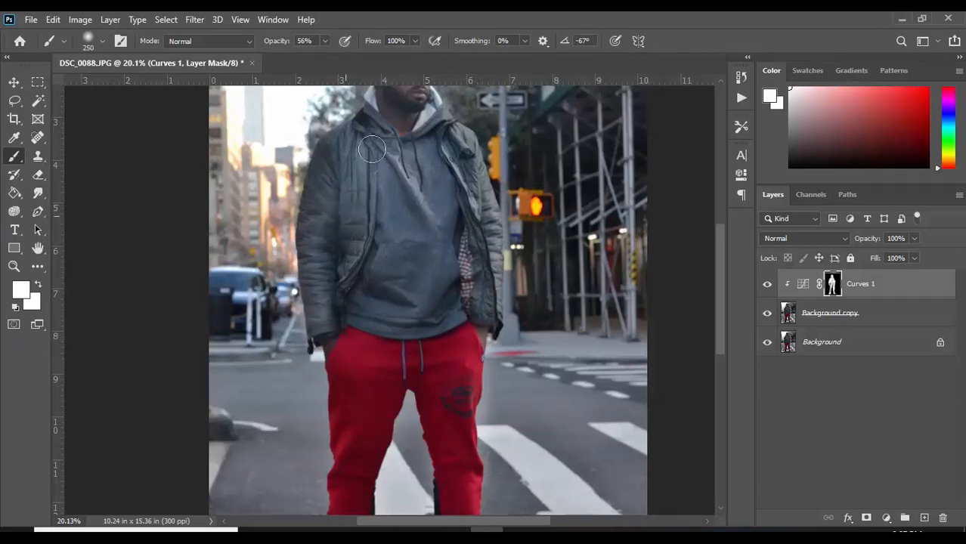
{"action": "scroll", "coordinate": [363, 235], "scroll_direction": "up", "scroll_amount": 1}
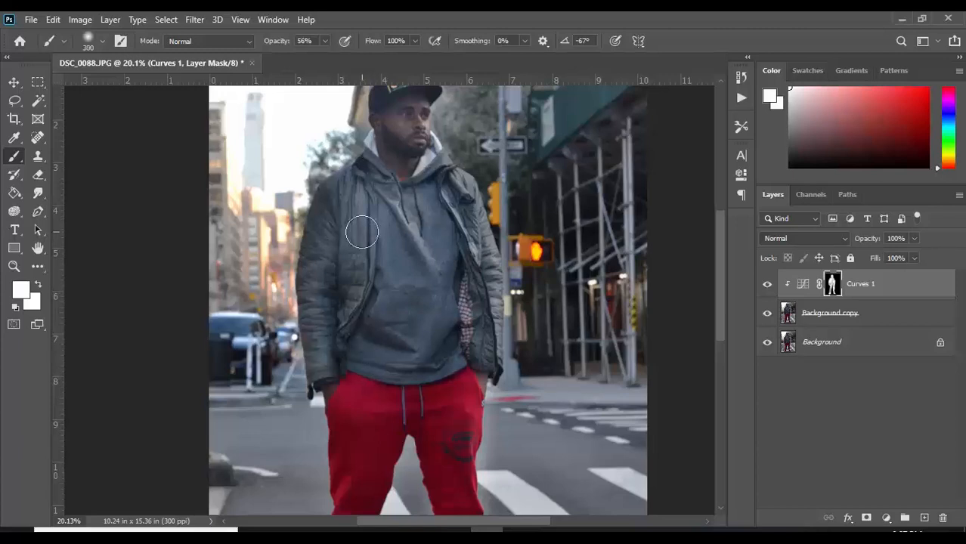
{"action": "key", "text": "bracketright"}
{"action": "key", "text": "bracketright"}
{"action": "key", "text": "bracketright"}
{"action": "key", "text": "bracketright"}
{"action": "key", "text": "bracketright"}
{"action": "key", "text": "bracketright"}
{"action": "scroll", "coordinate": [377, 205], "scroll_direction": "up", "scroll_amount": 3}
{"action": "key", "text": "bracketleft"}
{"action": "key", "text": "bracketleft"}
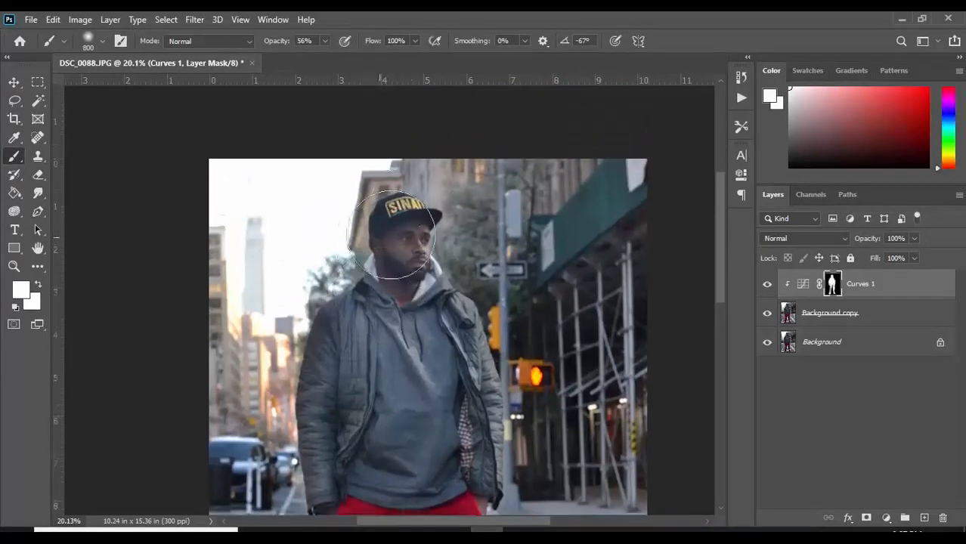
{"action": "key", "text": "bracketleft"}
{"action": "key", "text": "bracketleft"}
{"action": "key", "text": "bracketleft"}
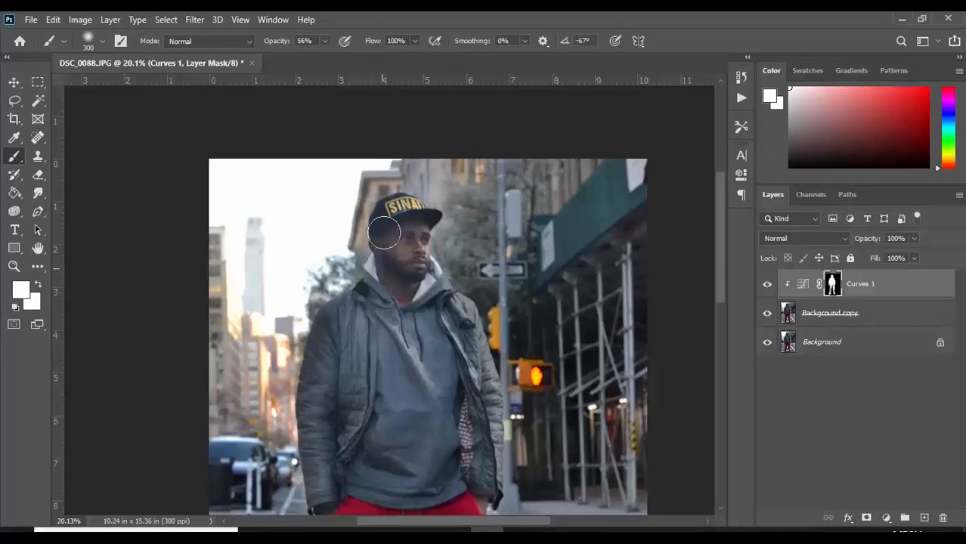
Toggle the Curves 1 layer off and on to compare the man before and after brightening.
{"action": "scroll", "coordinate": [437, 274], "scroll_direction": "down", "scroll_amount": 4}
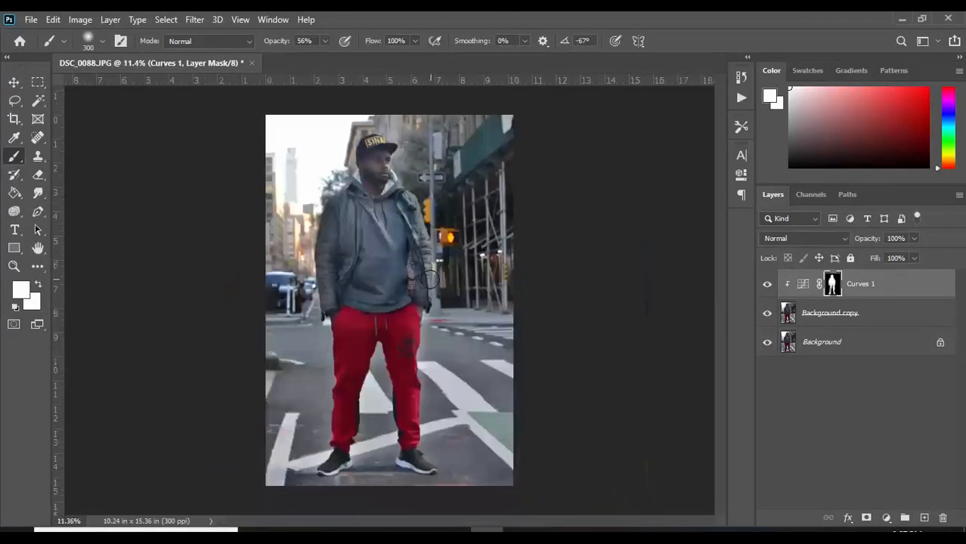
{"action": "left_click", "coordinate": [766, 288]}
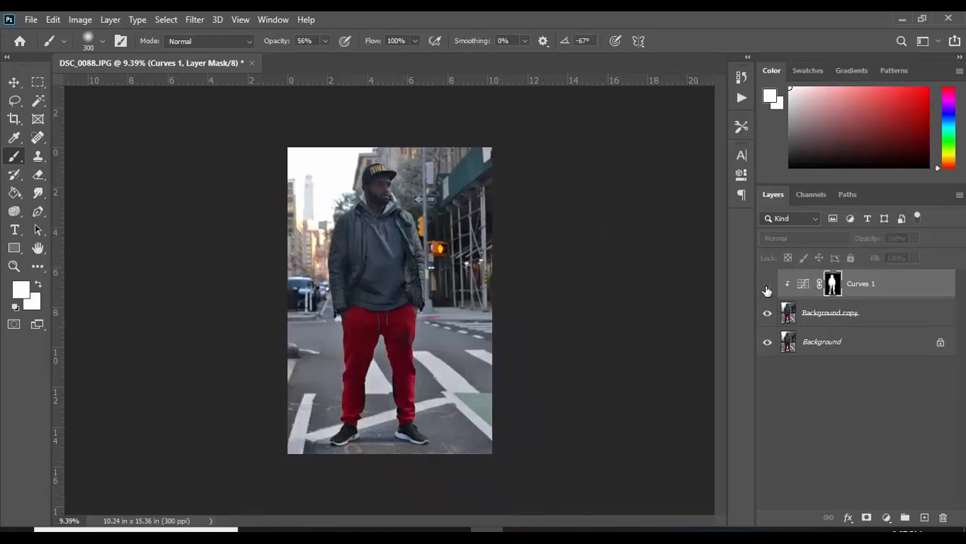
{"action": "left_click", "coordinate": [767, 287]}
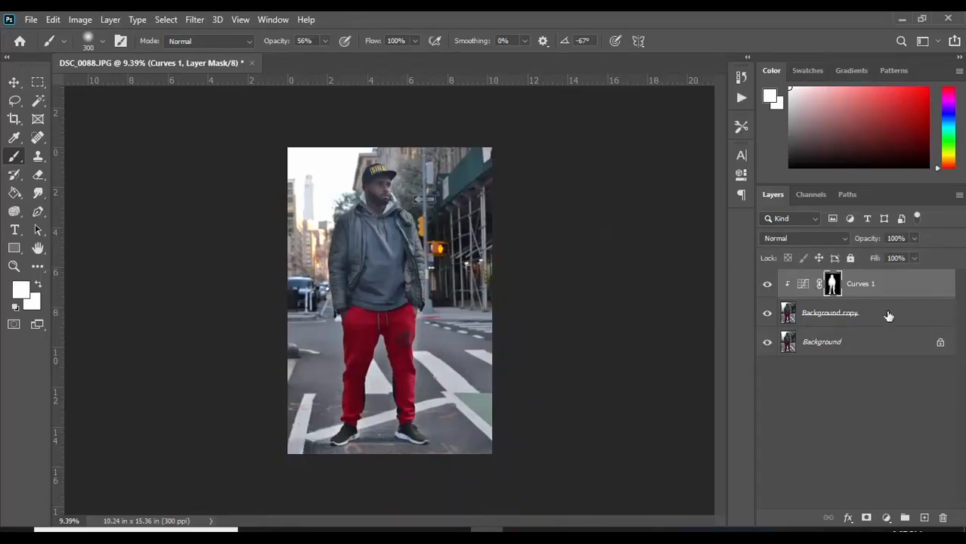
Add a Levels adjustment layer above Curves 1 with the black input level at 13 and the white input level at 235.
{"action": "left_click", "coordinate": [886, 518]}
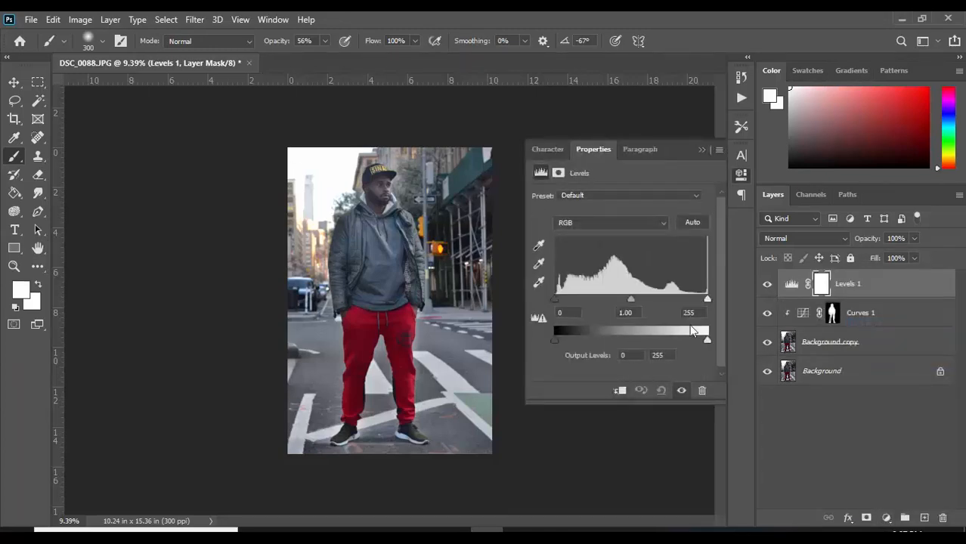
{"action": "left_click", "coordinate": [555, 303]}
{"action": "left_click_drag", "start_coordinate": [557, 300], "coordinate": [563, 300]}
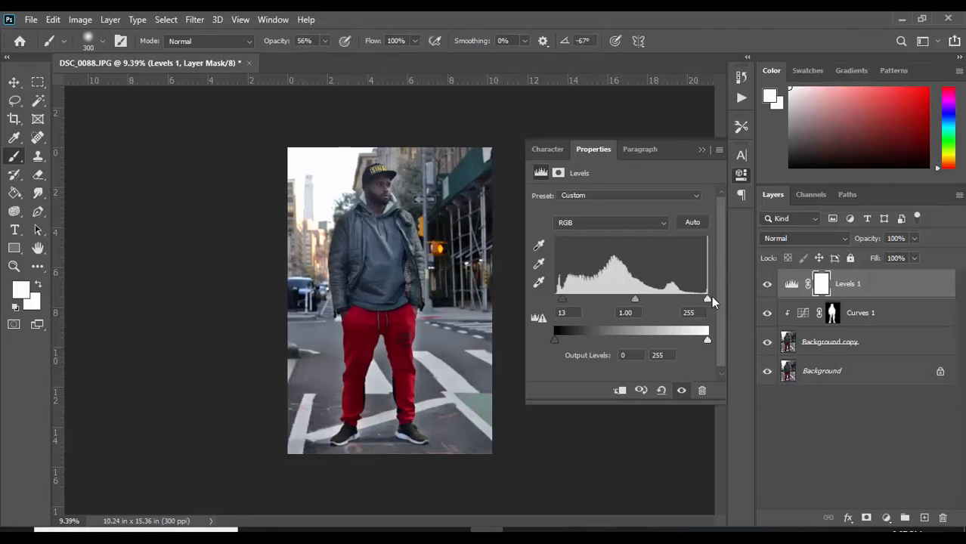
{"action": "left_click_drag", "start_coordinate": [708, 299], "coordinate": [695, 300]}
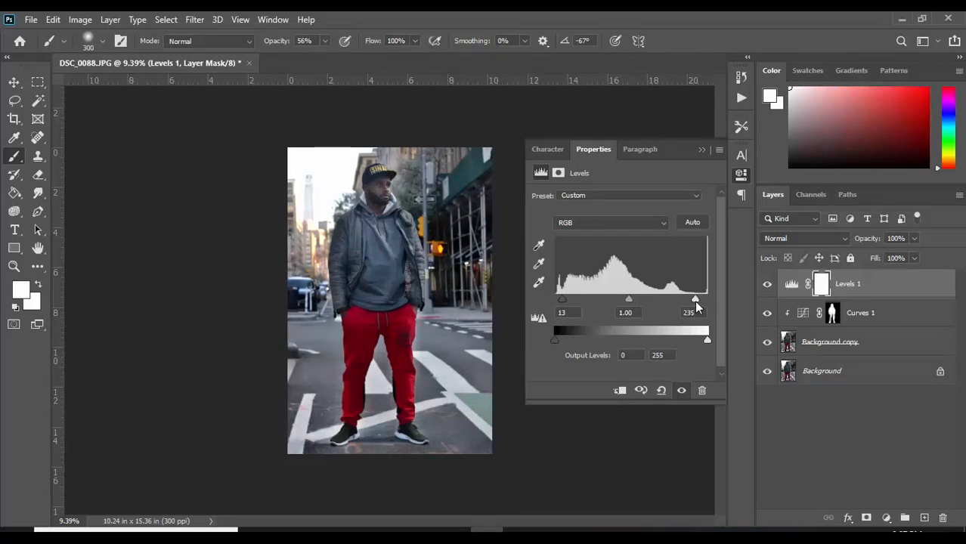
{"action": "left_click", "coordinate": [702, 150]}
Toggle the Levels 1 layer off and on to compare the photo with and without the contrast adjustment.
{"action": "scroll", "coordinate": [345, 243], "scroll_direction": "up", "scroll_amount": 2}
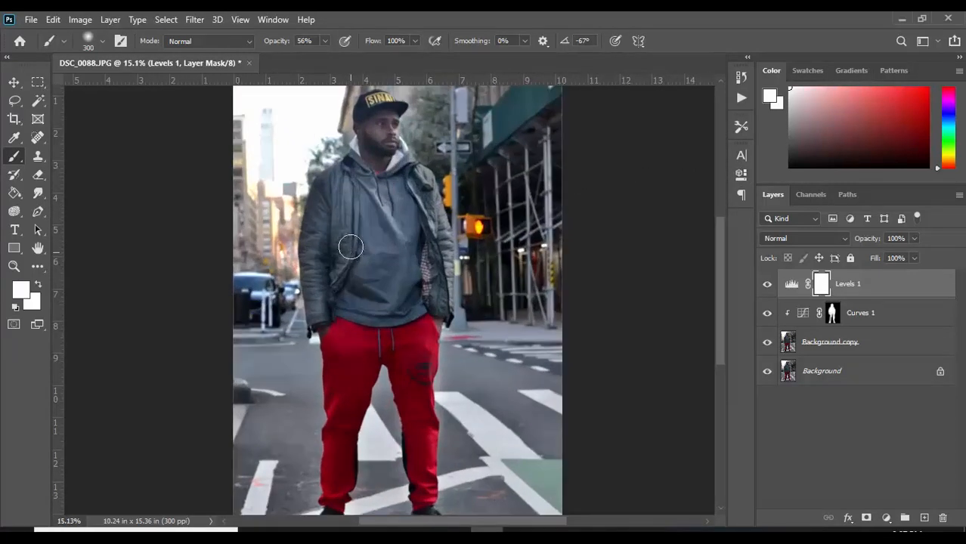
{"action": "scroll", "coordinate": [528, 284], "scroll_direction": "up", "scroll_amount": 2}
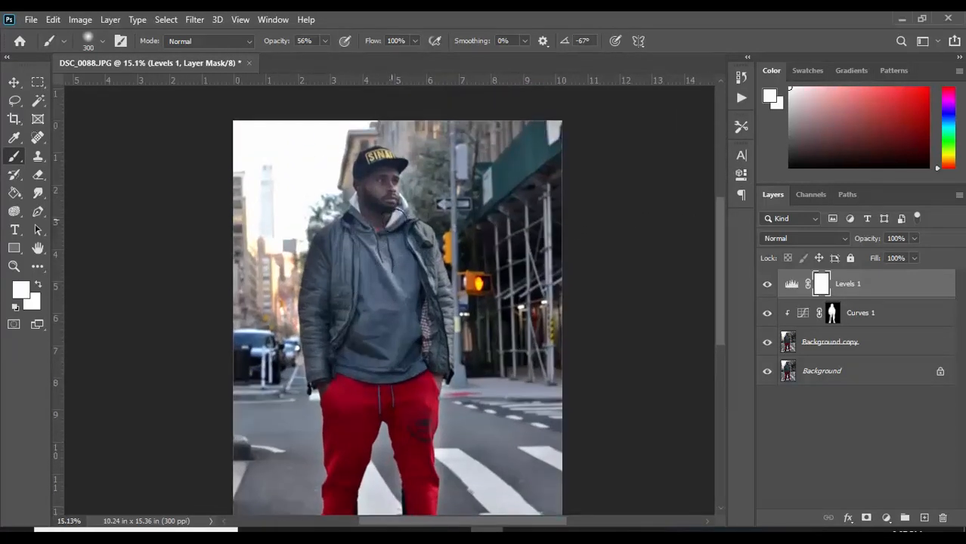
{"action": "left_click", "coordinate": [767, 285]}
{"action": "left_click", "coordinate": [766, 285]}
Unlock the original Background layer and move it to the top of the layer stack, above Levels 1.
{"action": "left_click", "coordinate": [875, 321]}
{"action": "left_click", "coordinate": [862, 370]}
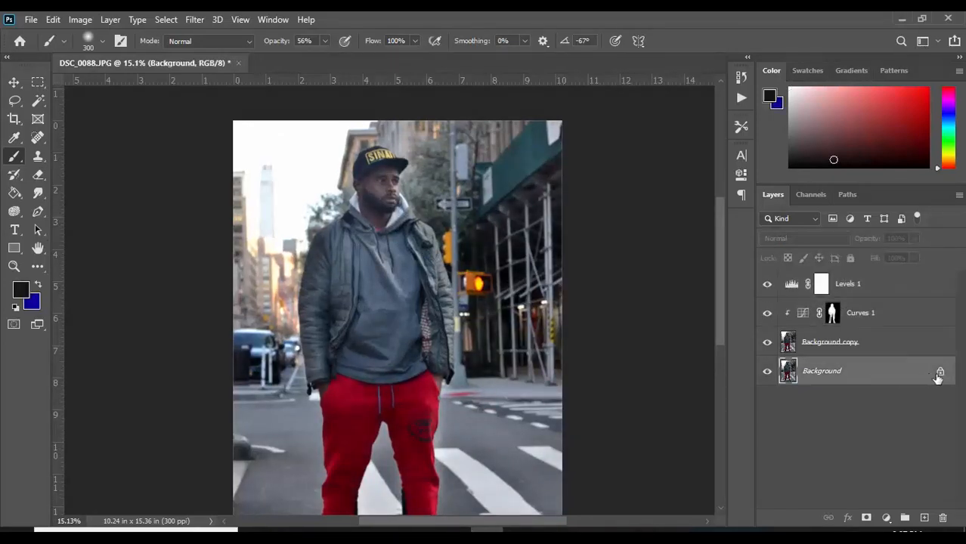
{"action": "left_click", "coordinate": [940, 371]}
{"action": "left_click_drag", "start_coordinate": [937, 378], "coordinate": [869, 280]}
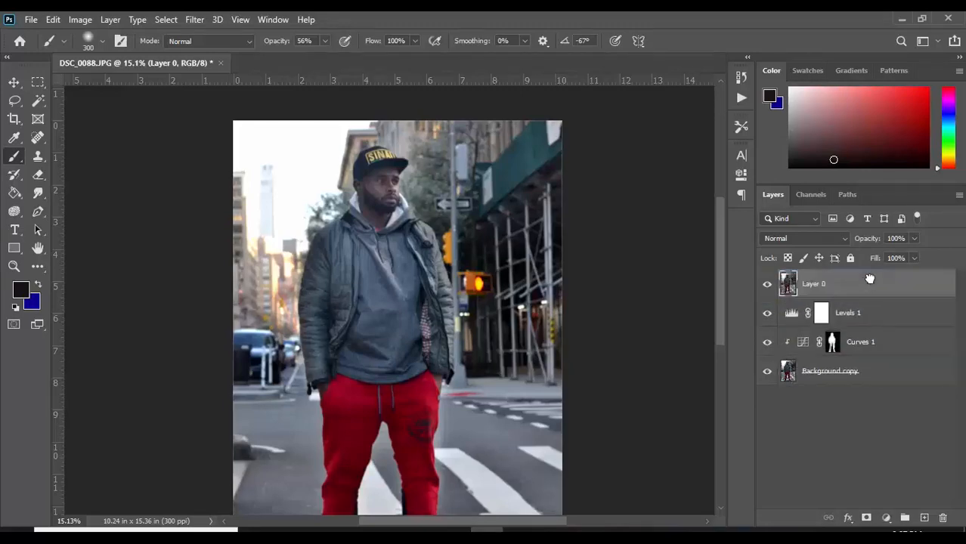
Toggle the original photo layer repeatedly to compare the whole image before and after editing, leaving that layer hidden.
{"action": "scroll", "coordinate": [380, 261], "scroll_direction": "down", "scroll_amount": 6}
{"action": "scroll", "coordinate": [448, 266], "scroll_direction": "up", "scroll_amount": 2}
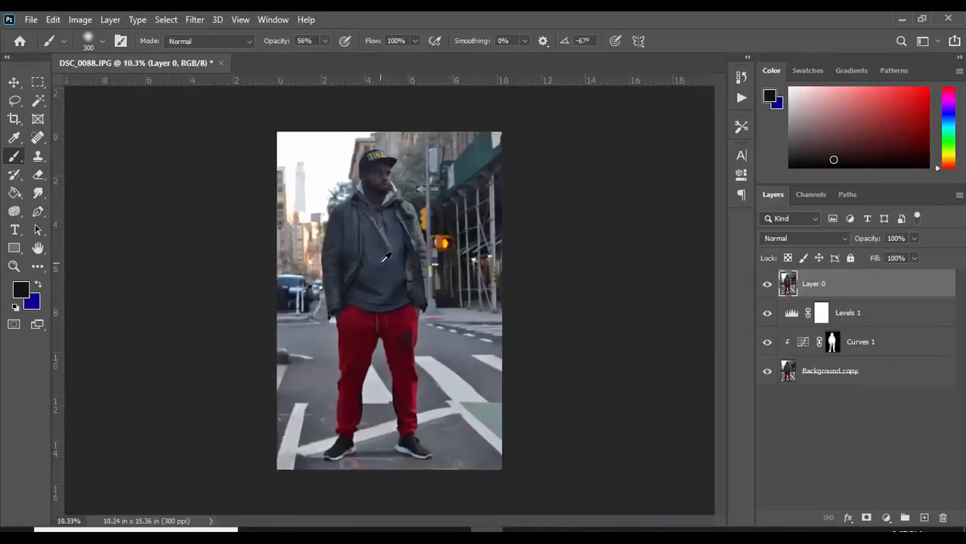
{"action": "left_click", "coordinate": [767, 285]}
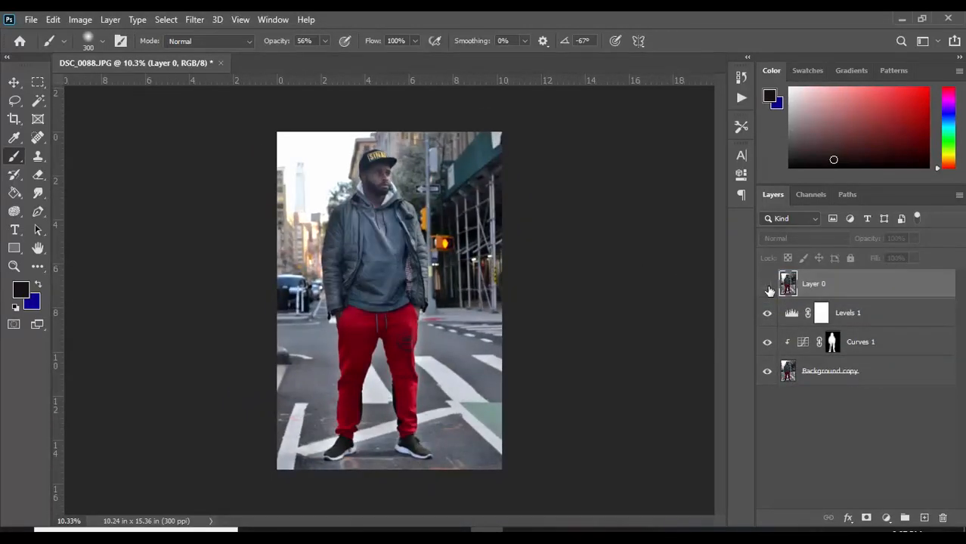
{"action": "left_click", "coordinate": [768, 286]}
{"action": "left_click", "coordinate": [768, 286]}
{"action": "left_click", "coordinate": [768, 286]}
{"action": "left_click", "coordinate": [768, 288]}
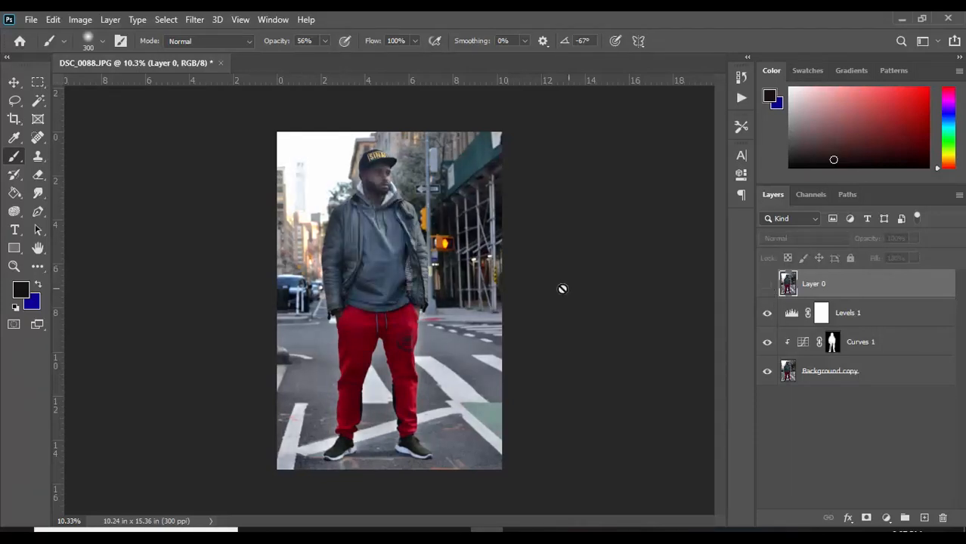